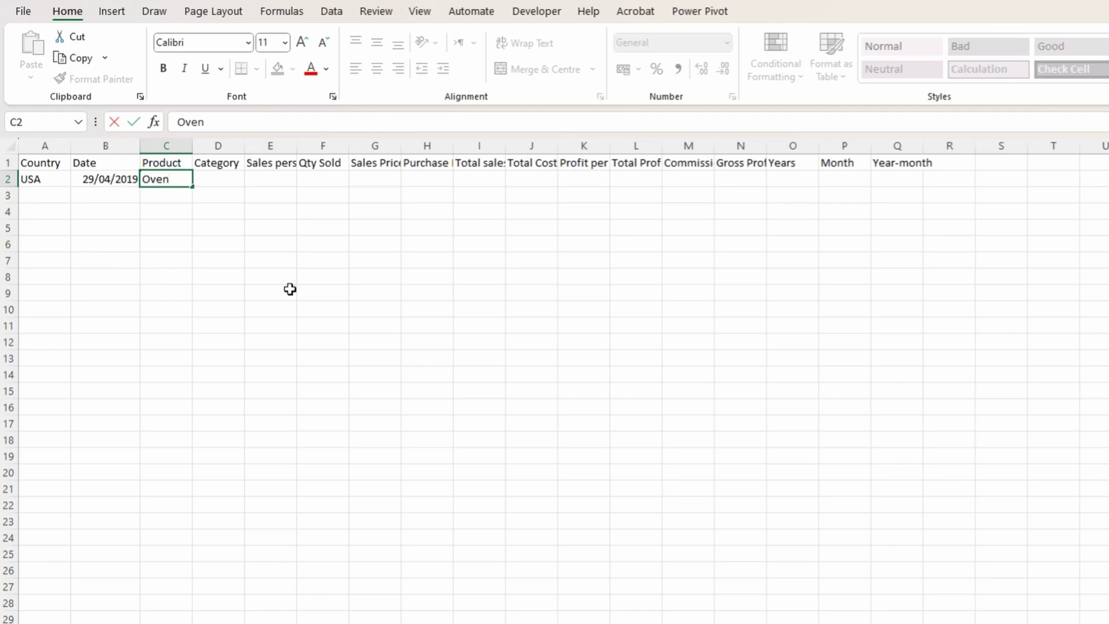
# Step: Confirm Oven as the product and enter Kitchen as the category in row 2
pyautogui.press('Tab')
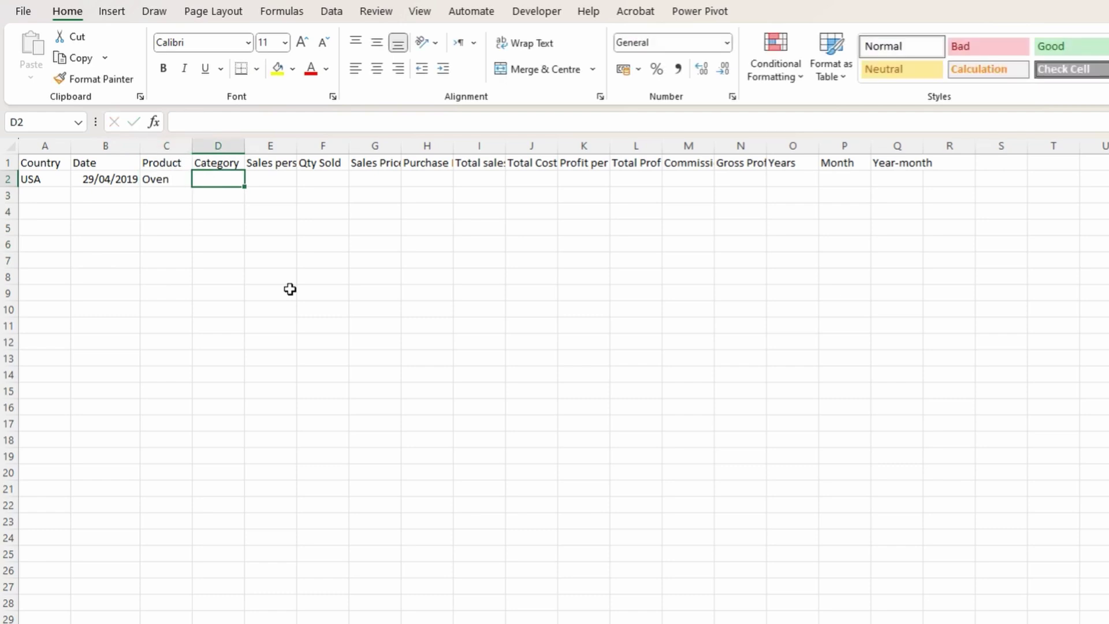
pyautogui.click(162, 179)
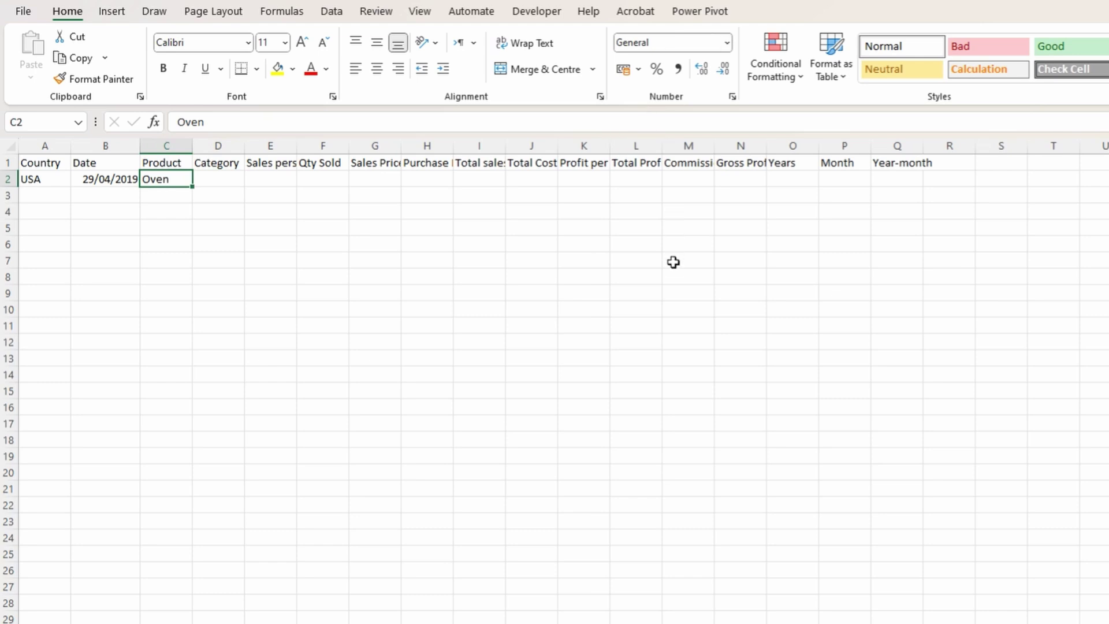
pyautogui.press('Right')
pyautogui.write('Kitchen')
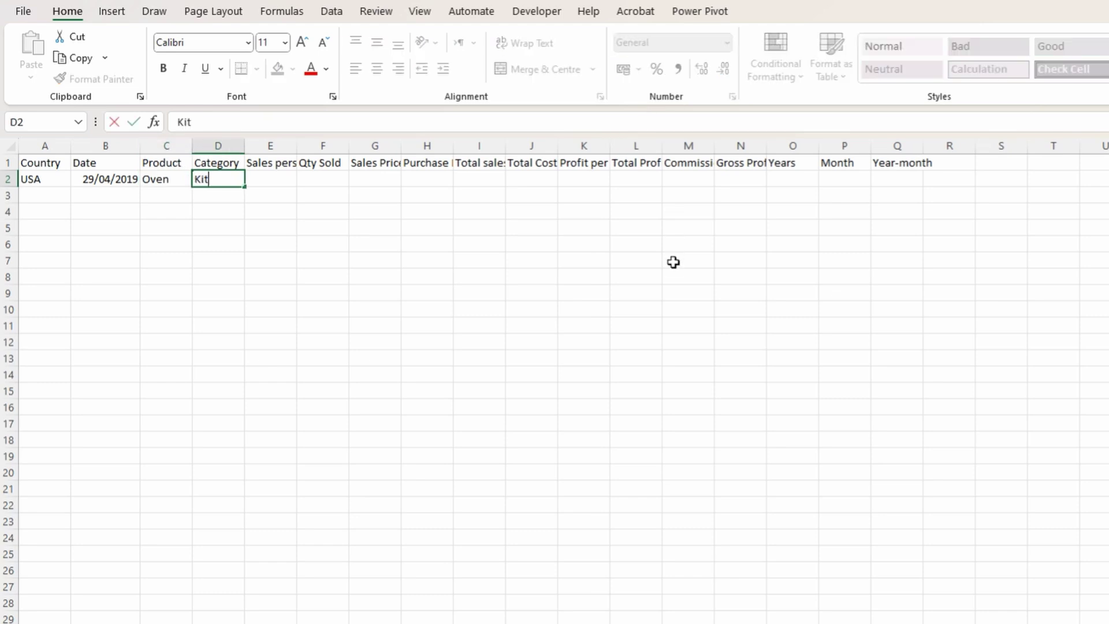
pyautogui.press('Tab')
# Step: Enter the sales person's full name and a quantity sold of 47 in row 2
pyautogui.write('Ja')
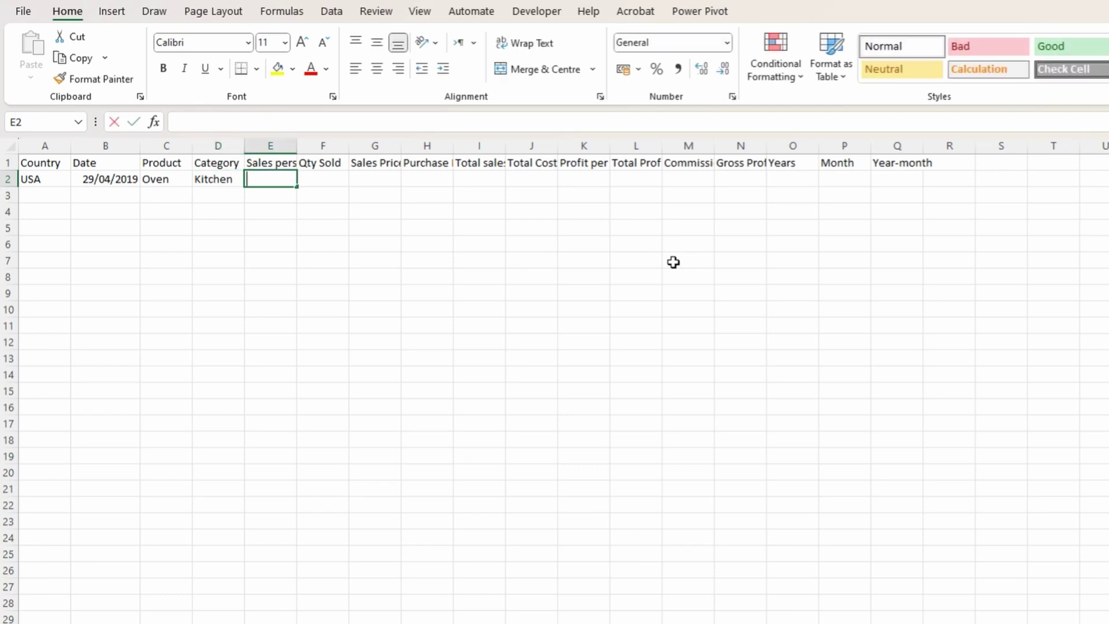
pyautogui.write('mison')
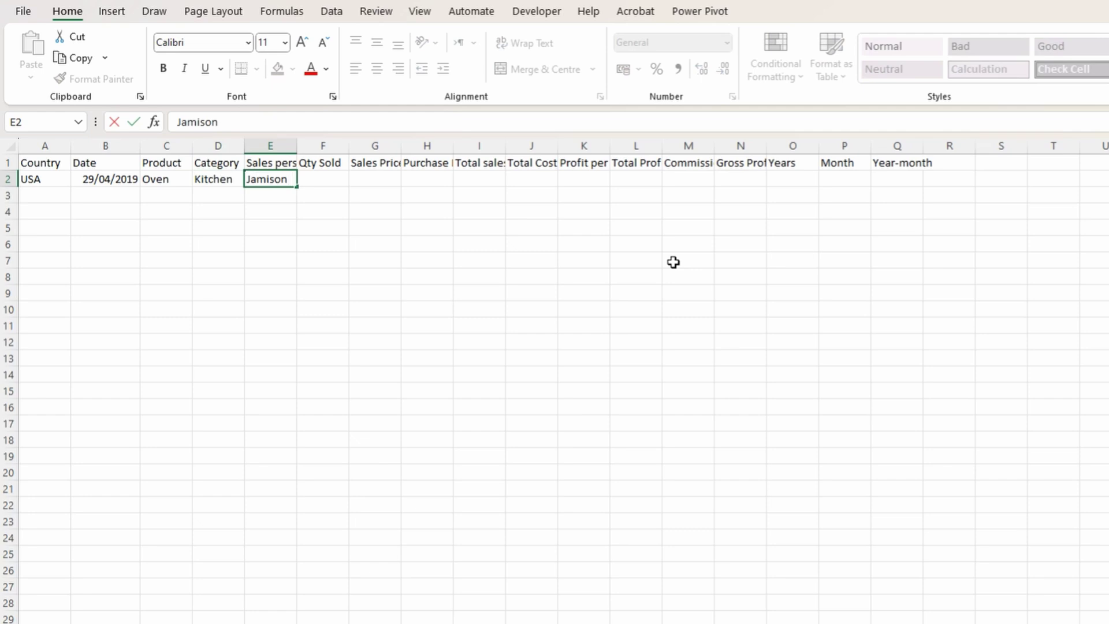
pyautogui.write(' Bush')
pyautogui.press('Tab')
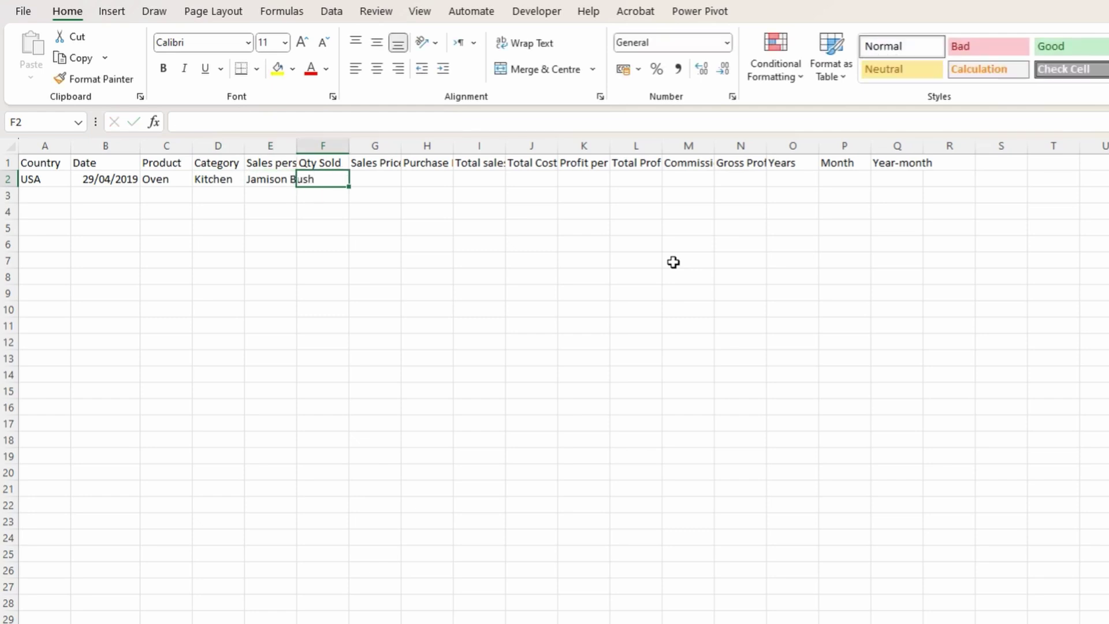
pyautogui.write('47')
pyautogui.press('Tab')
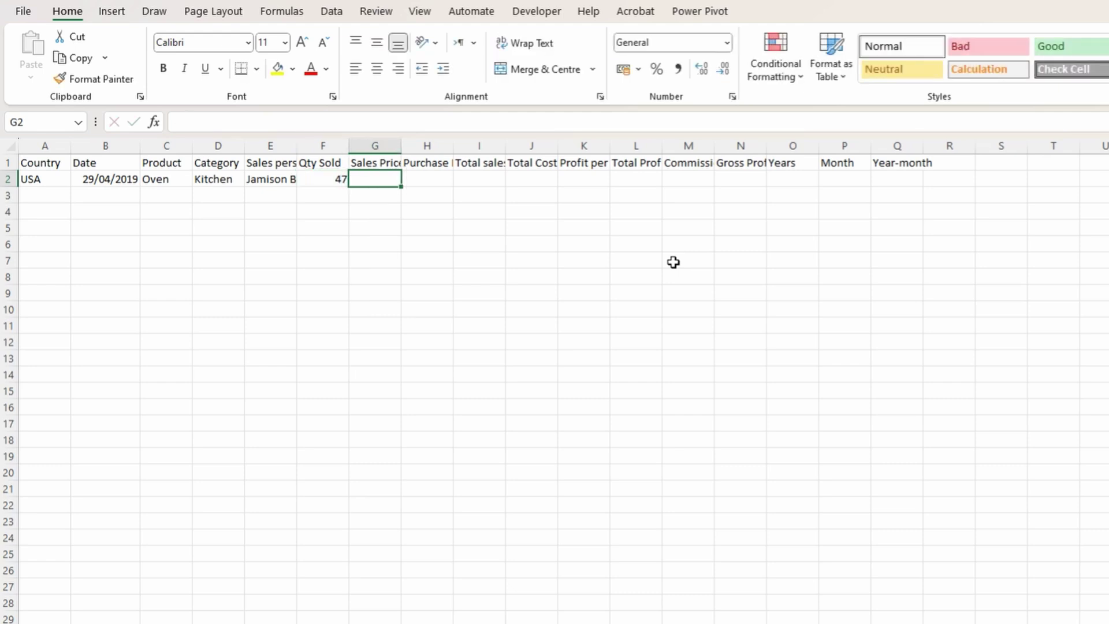
pyautogui.hotkey('shift', 'Tab')
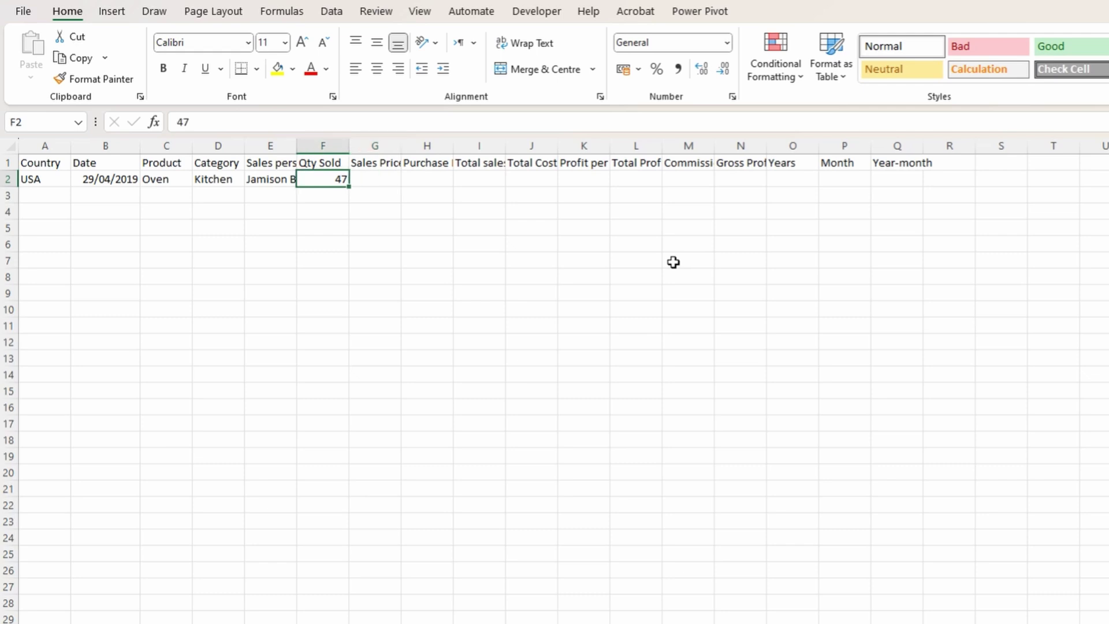
pyautogui.hotkey('shift', 'Tab')
pyautogui.hotkey('shift', 'Tab')
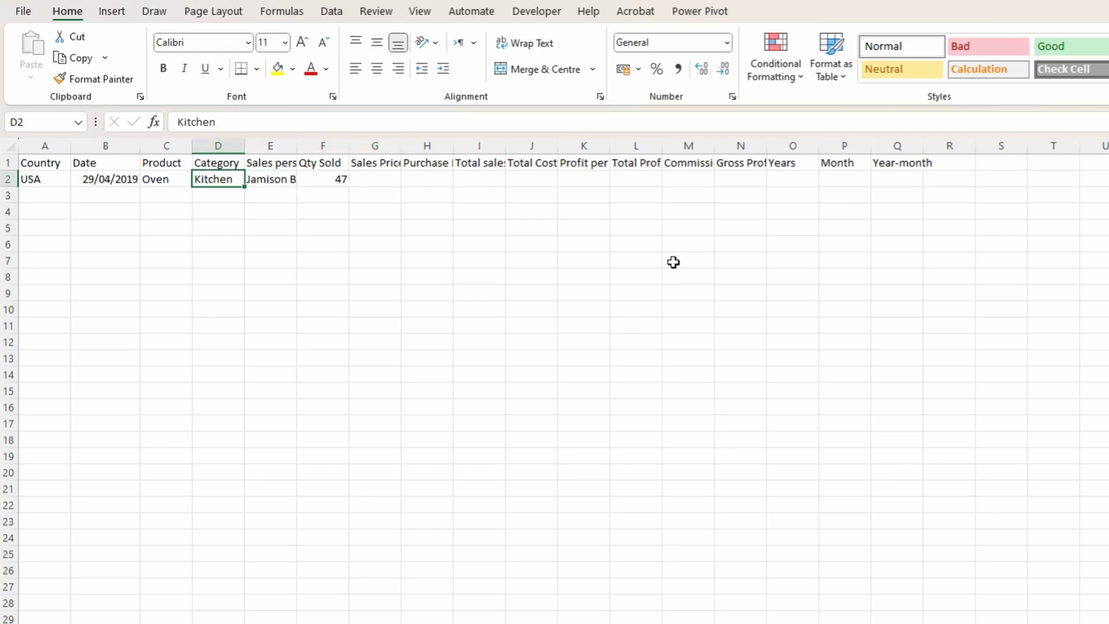
pyautogui.press('Tab')
pyautogui.press('Tab')
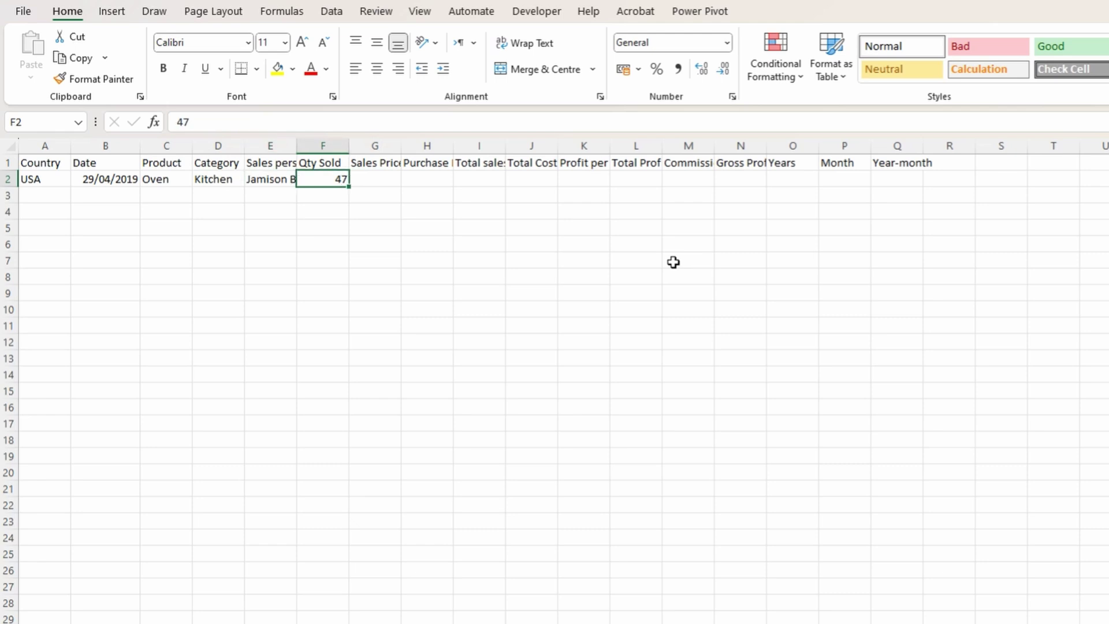
pyautogui.press('Tab')
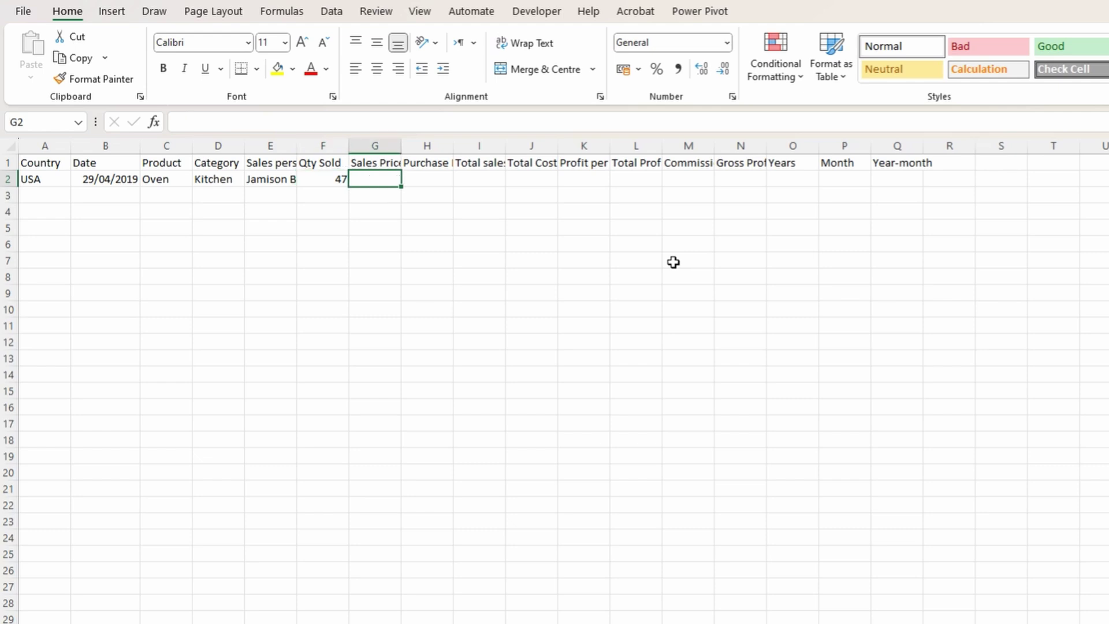
# Step: Enter a sales price of 600 and a purchase price of 400 in row 2
pyautogui.write('600')
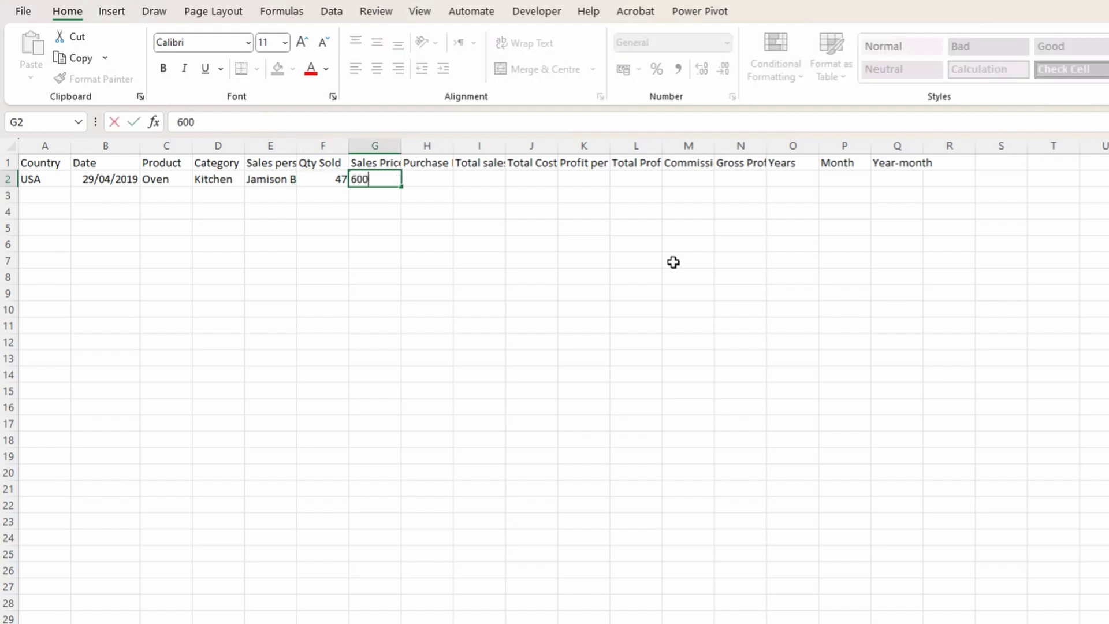
pyautogui.press('Tab')
pyautogui.write('400')
pyautogui.press('Tab')
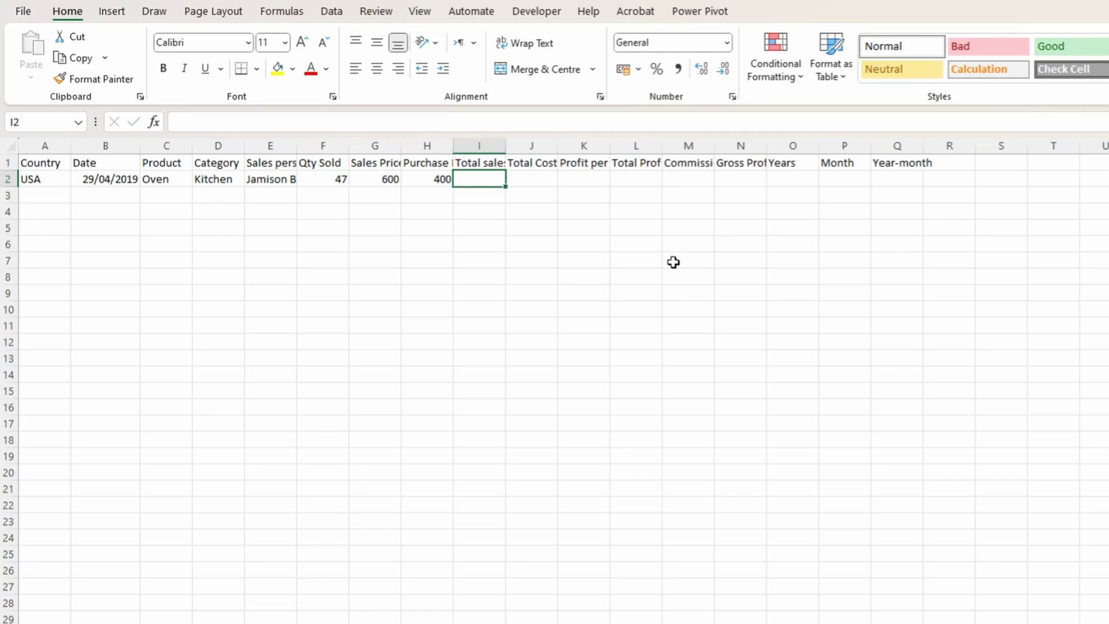
# Step: Select the sales and purchase prices in G2:H2 and look over the available number and accounting formats
pyautogui.press('Left')
pyautogui.hotkey('shift', 'Left')
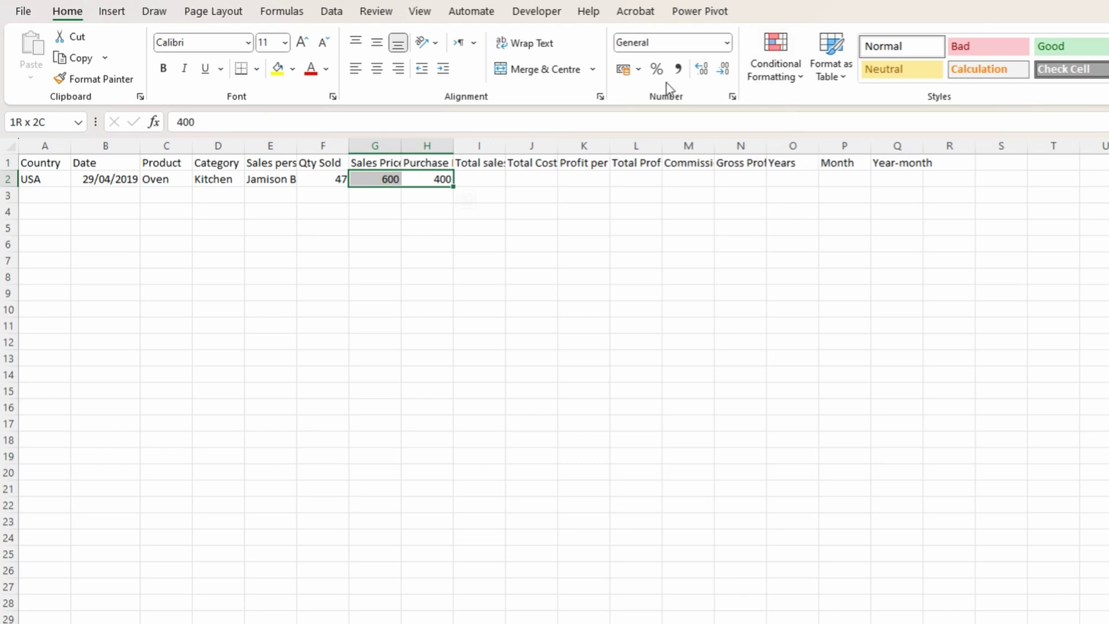
pyautogui.click(728, 42)
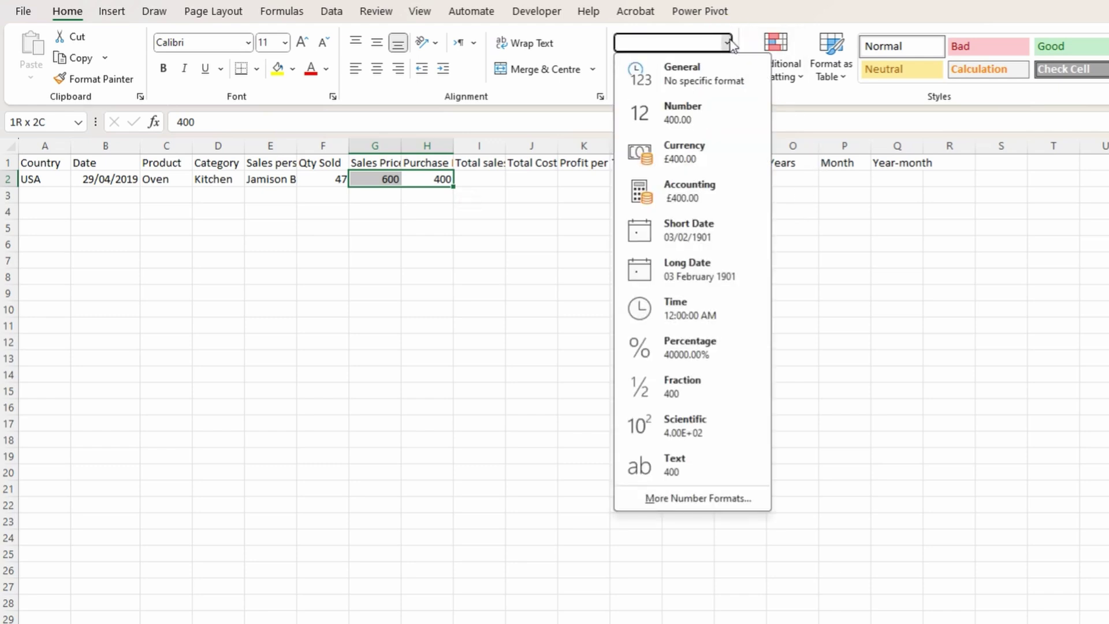
pyautogui.click(730, 44)
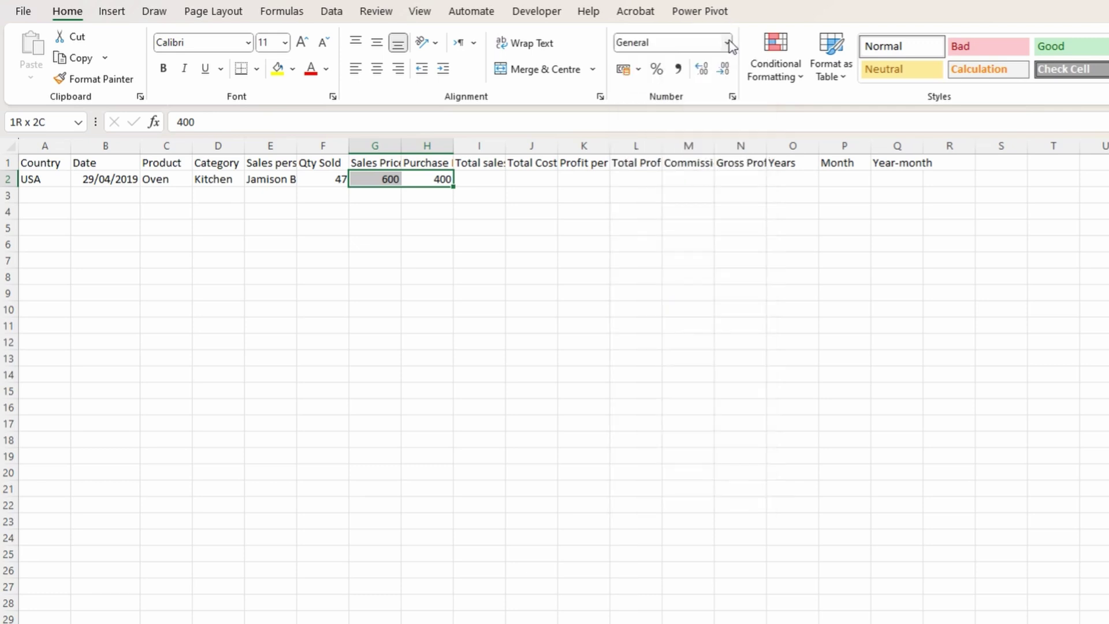
pyautogui.click(639, 70)
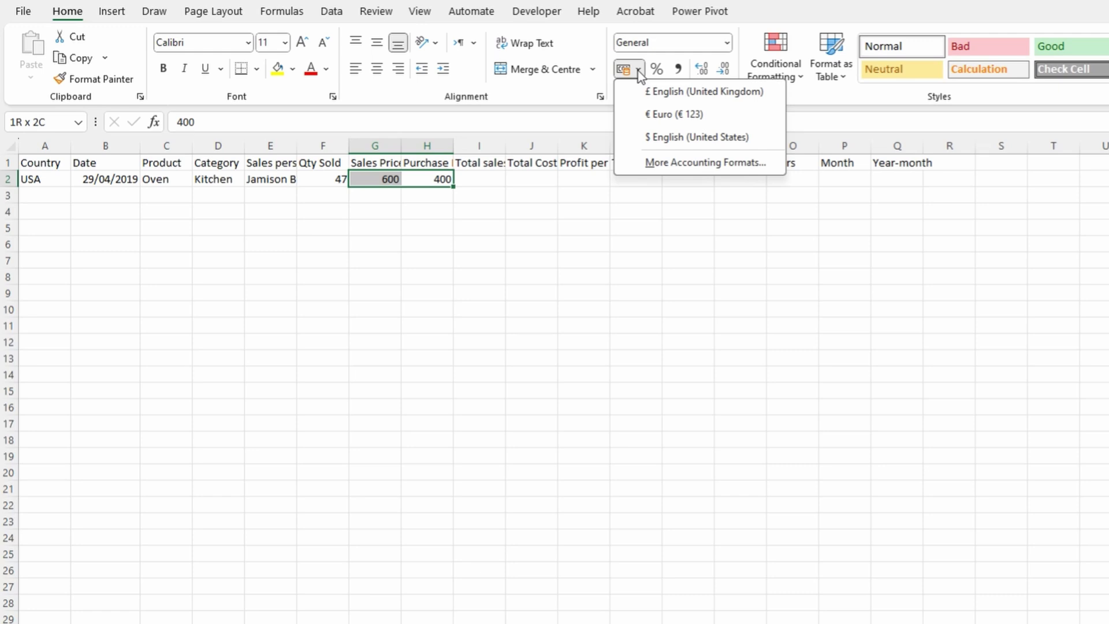
pyautogui.click(735, 32)
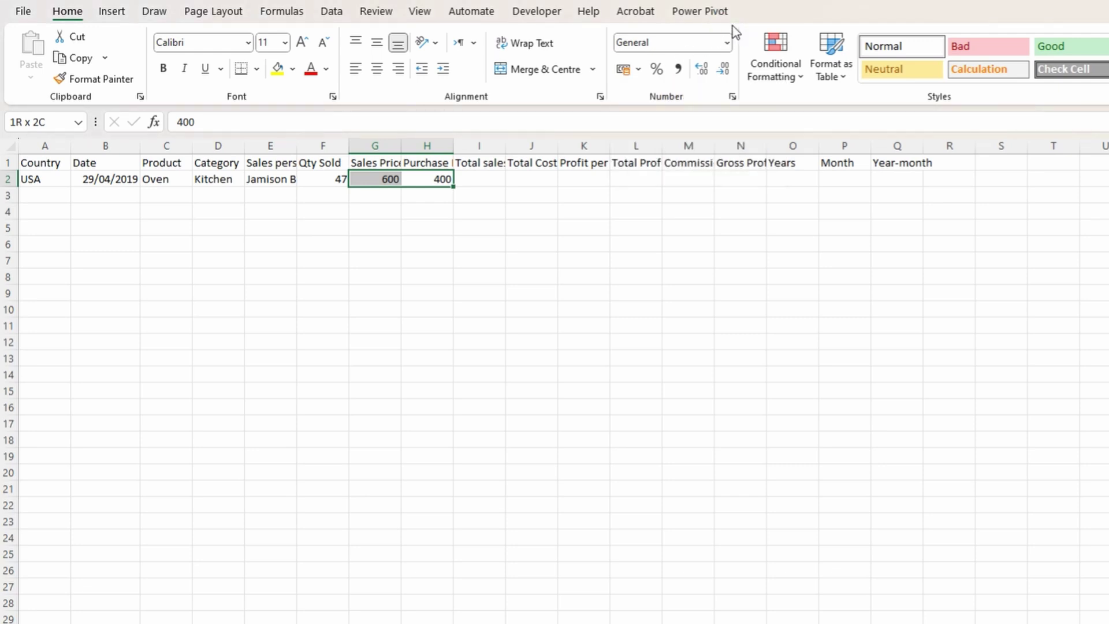
# Step: Open the Format Cells dialog for the two selected prices and choose the Currency category with 2 decimal places
pyautogui.click(732, 98)
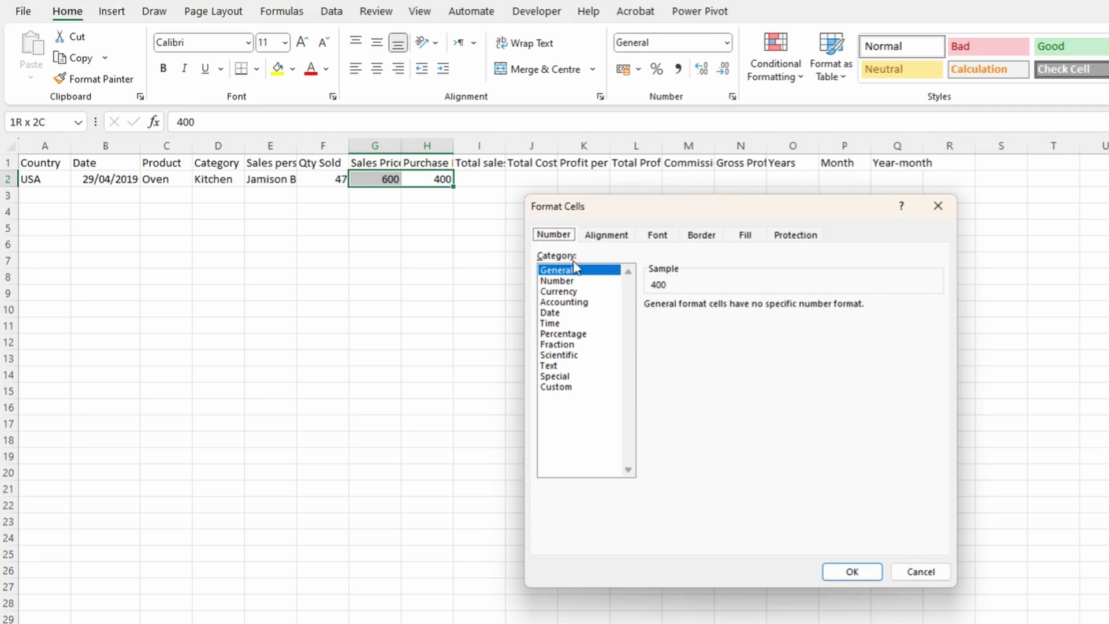
pyautogui.click(577, 293)
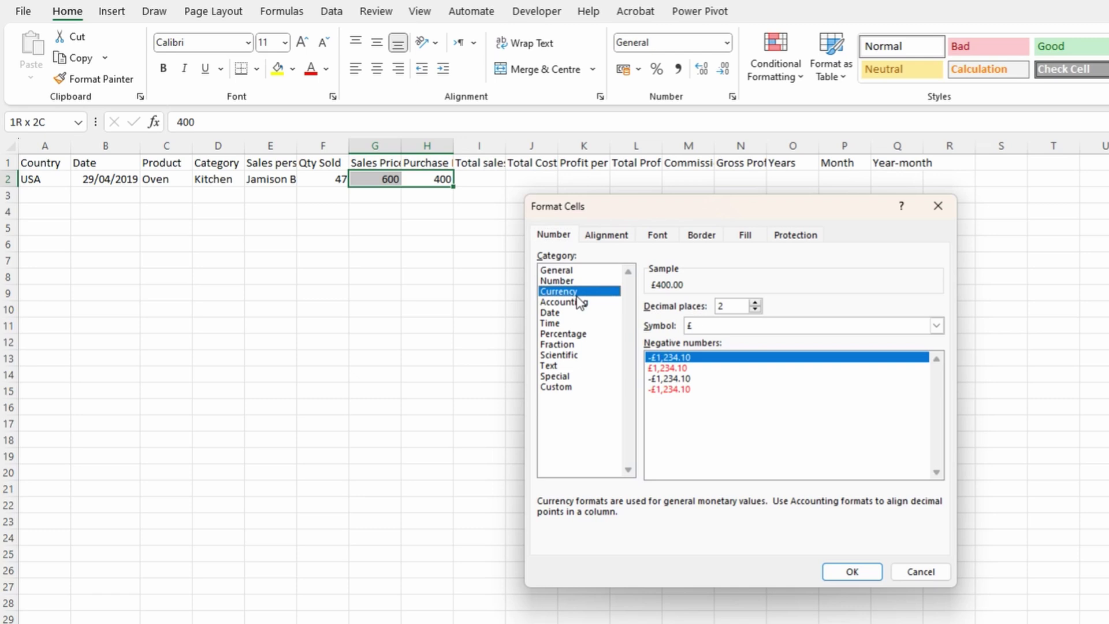
pyautogui.click(755, 310)
pyautogui.click(755, 310)
pyautogui.click(754, 302)
pyautogui.click(754, 302)
# Step: Set the currency symbol to $ English (United States), display negatives in red with a minus sign, and apply the format
pyautogui.click(768, 319)
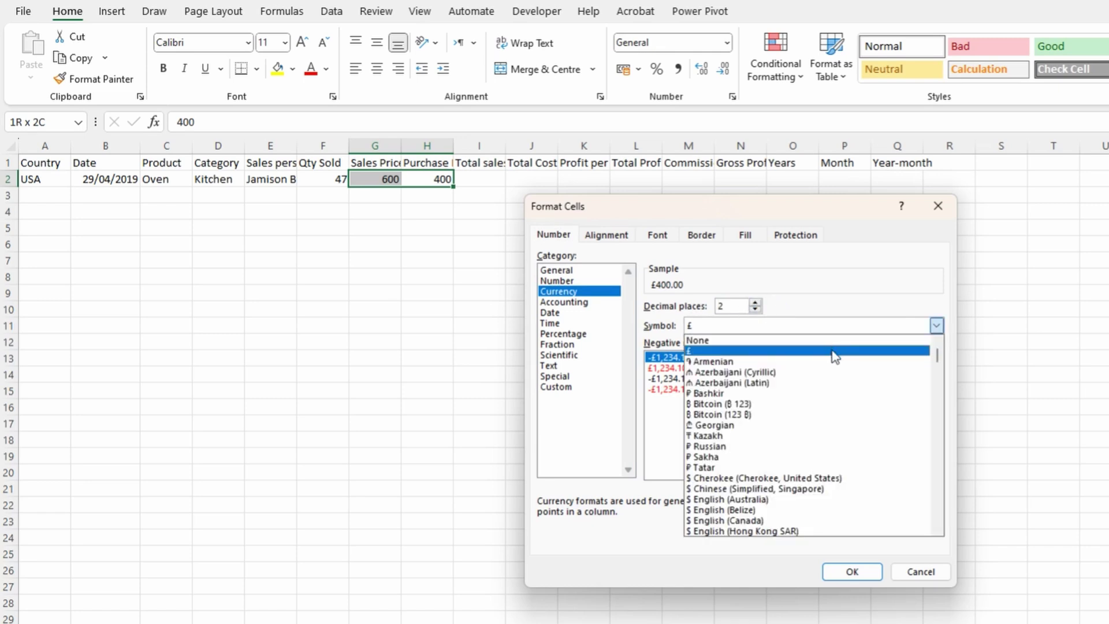
pyautogui.scroll(-1, 835, 354)
pyautogui.scroll(-3, 834, 355)
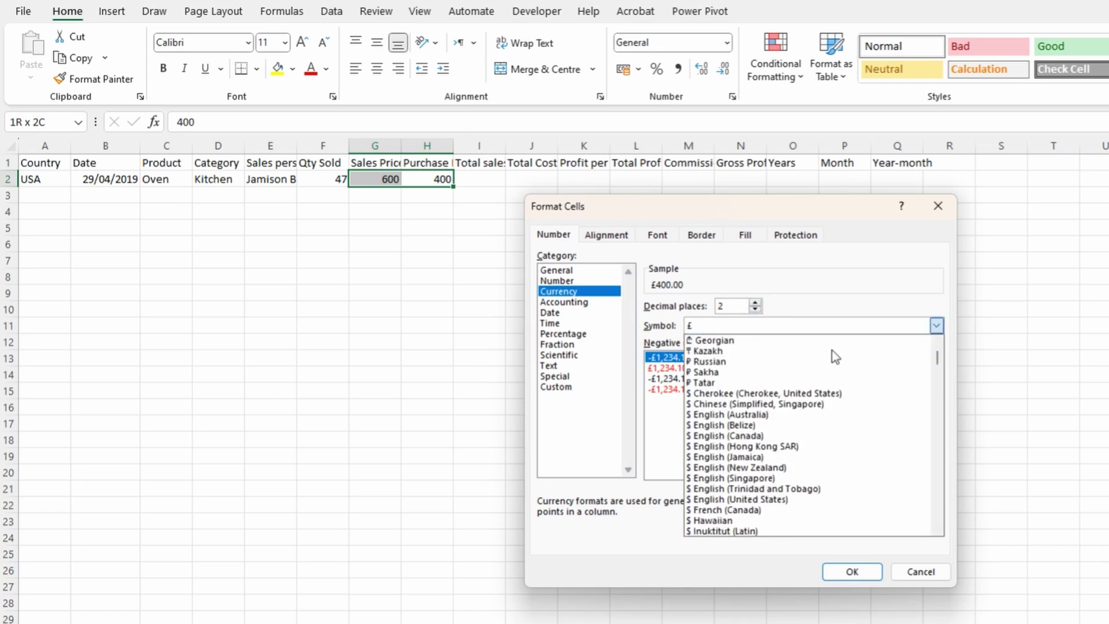
pyautogui.click(850, 501)
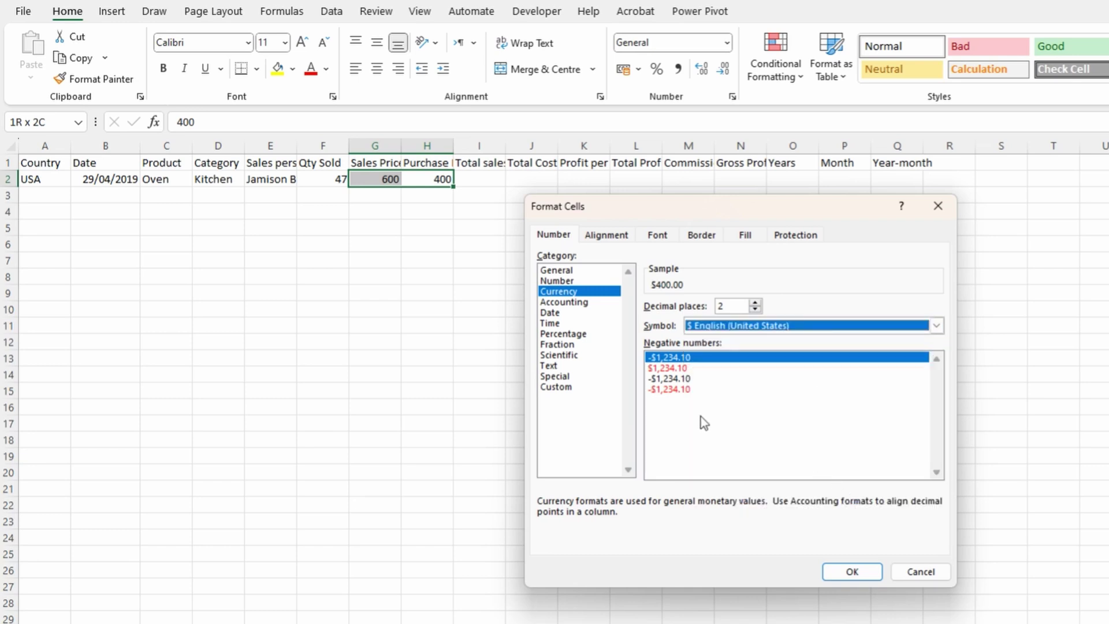
pyautogui.click(693, 391)
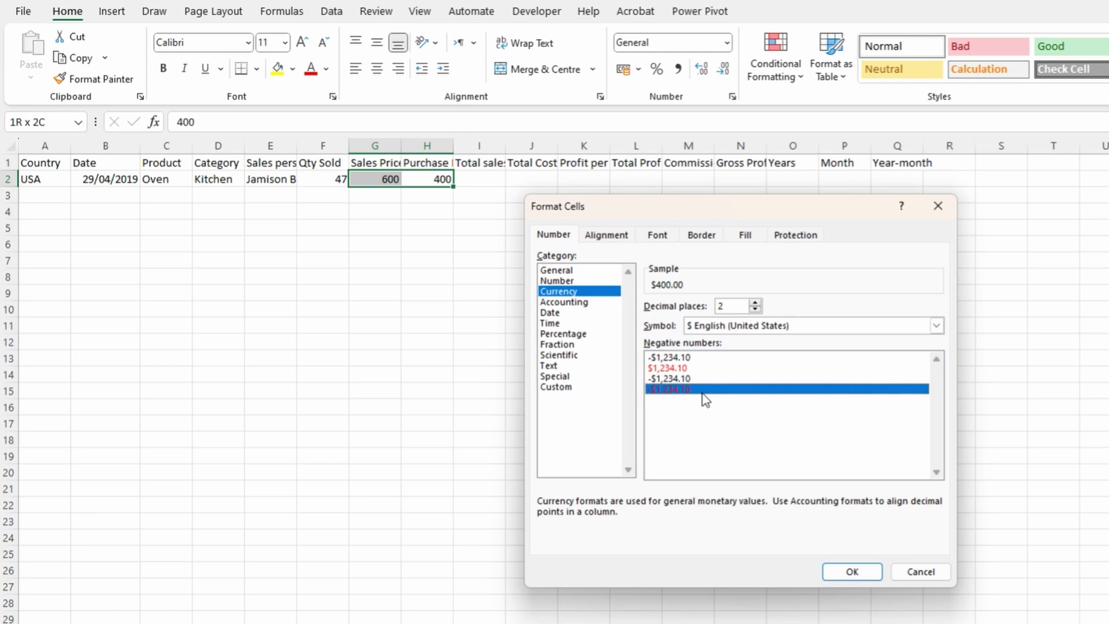
pyautogui.click(852, 572)
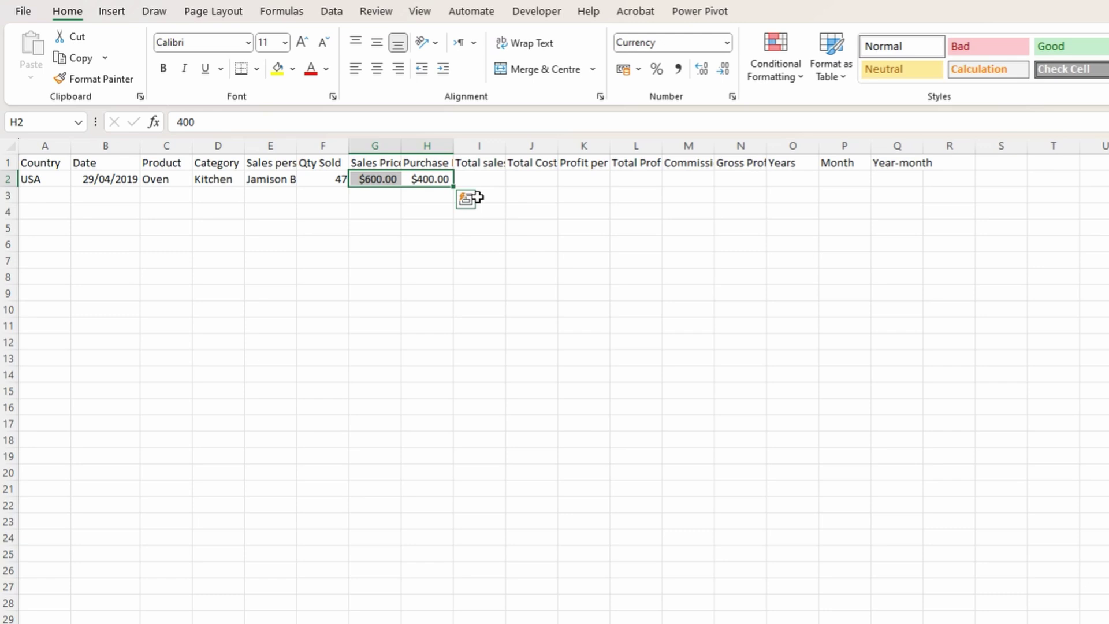
# Step: Examine the number format categories from General to Custom for the two prices and cancel the Format Cells dialog
pyautogui.hotkey('ctrl', '1')
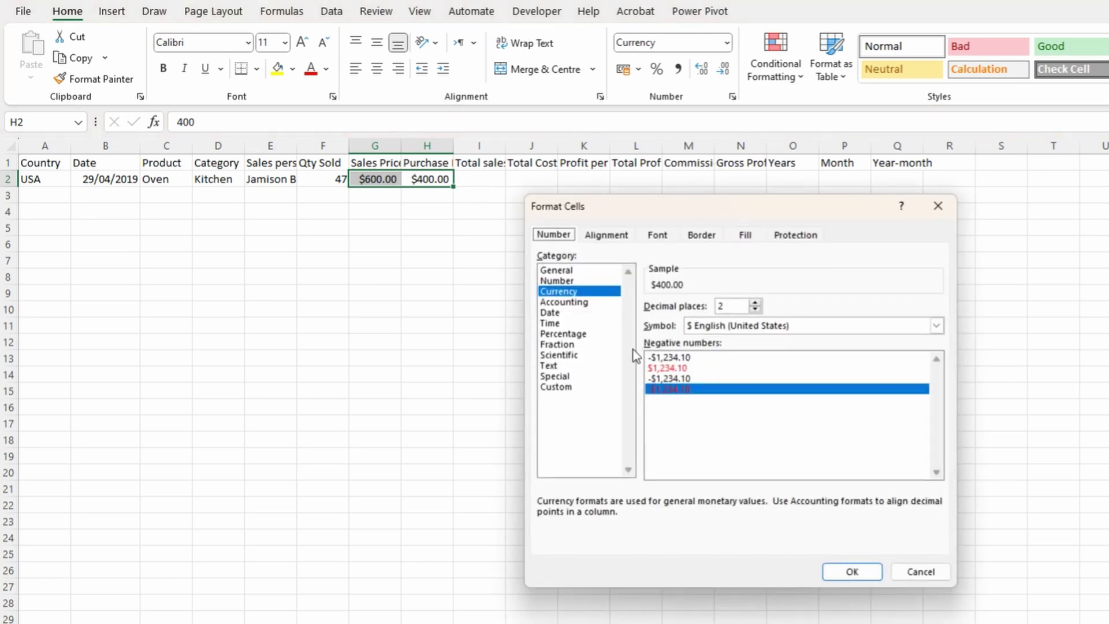
pyautogui.click(556, 271)
pyautogui.click(587, 281)
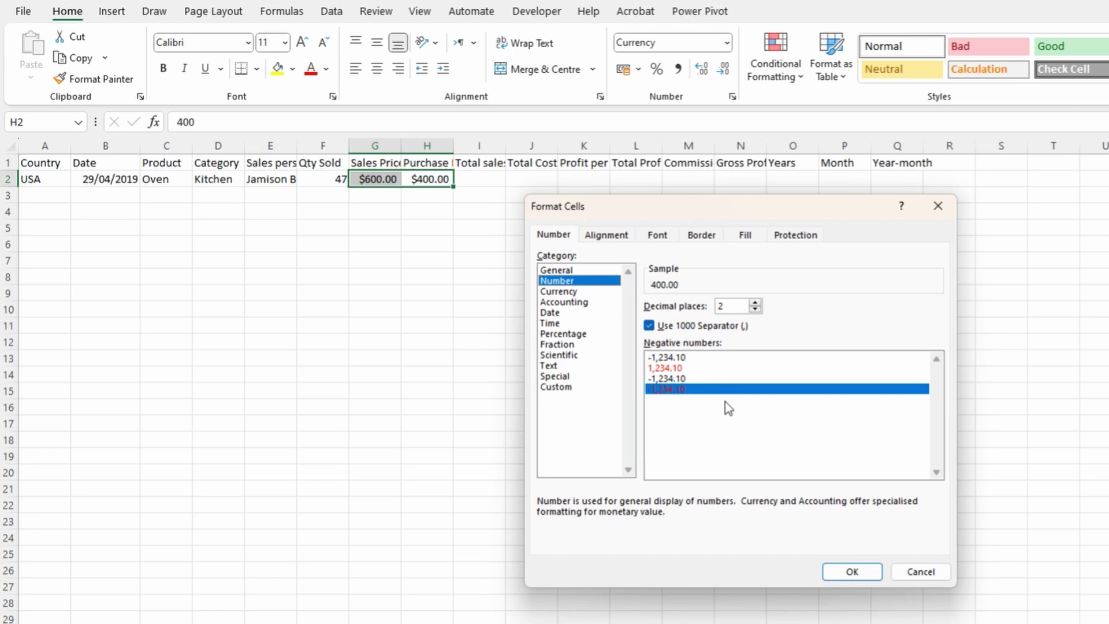
pyautogui.click(564, 302)
pyautogui.click(569, 291)
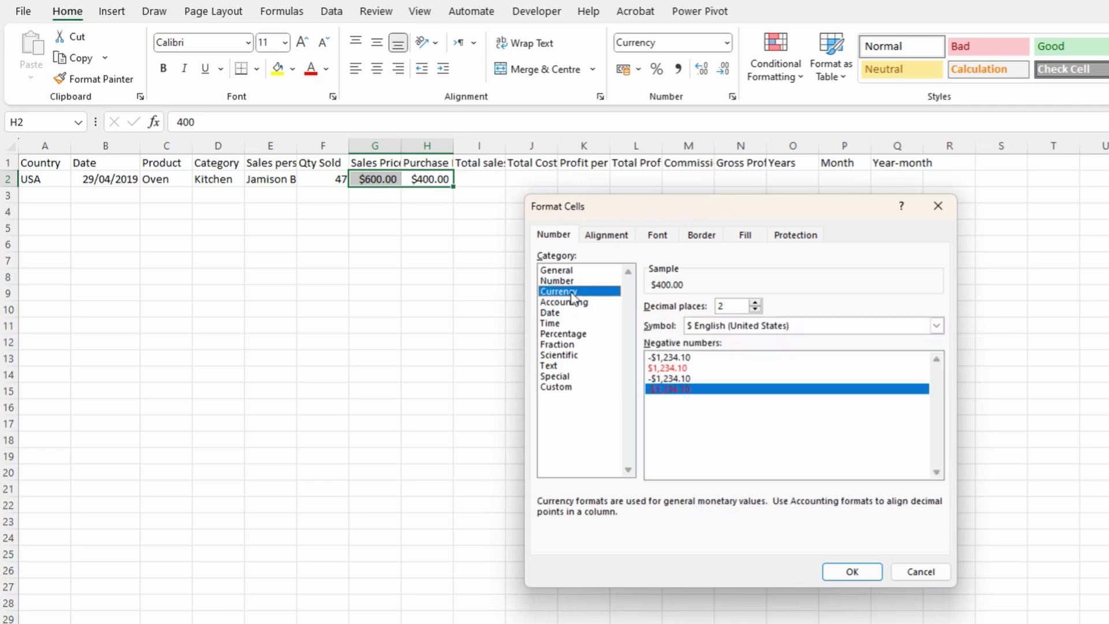
pyautogui.click(575, 304)
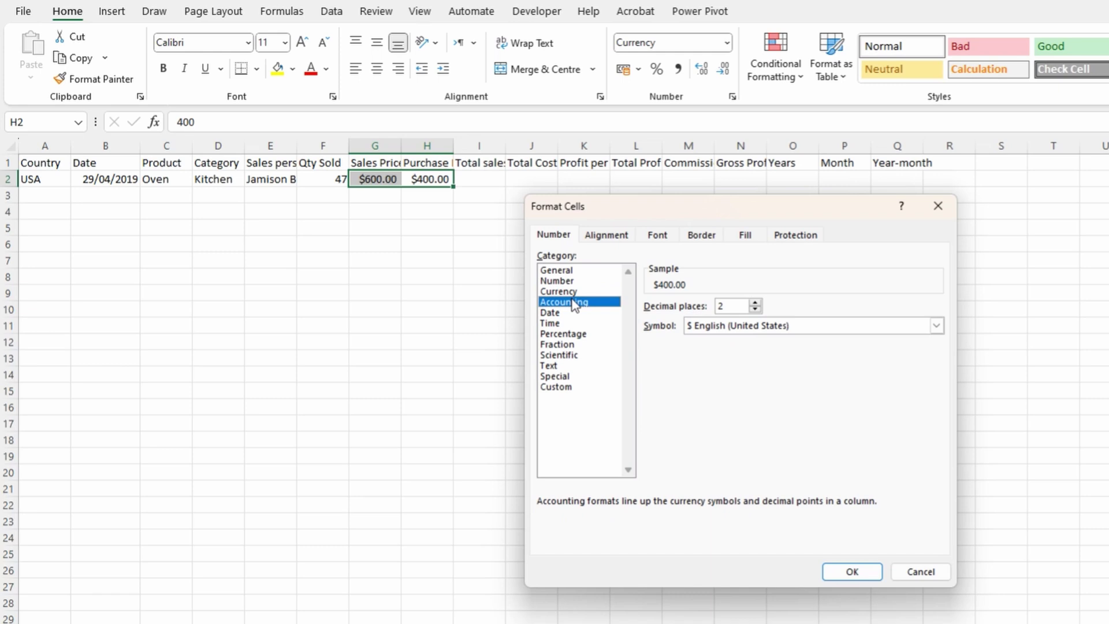
pyautogui.click(572, 313)
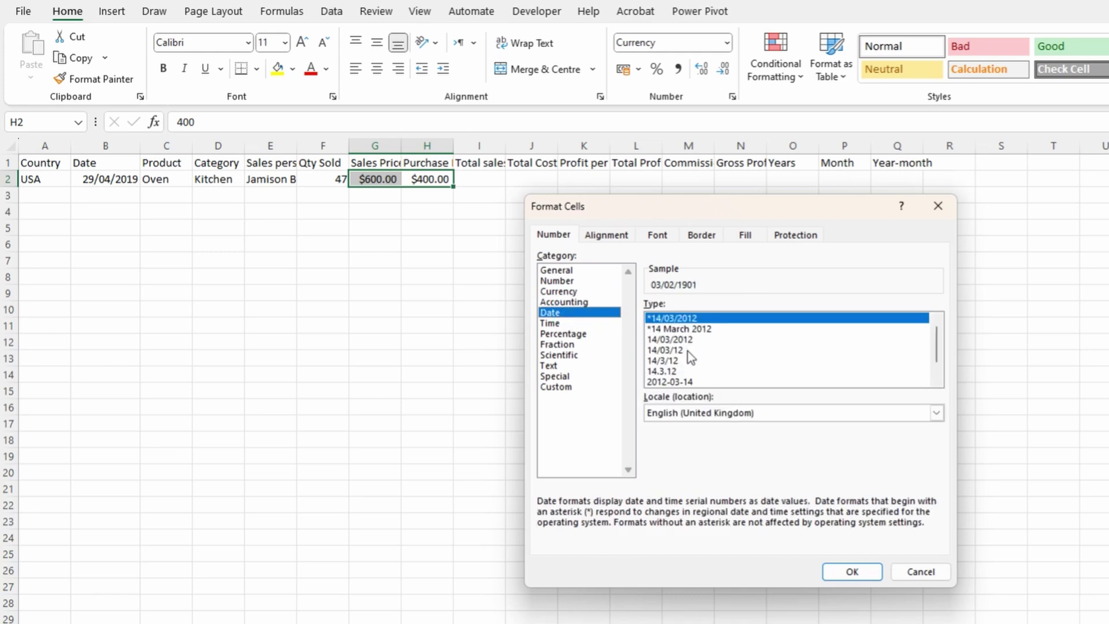
pyautogui.moveTo(949, 356); pyautogui.dragTo(942, 345)
pyautogui.click(566, 325)
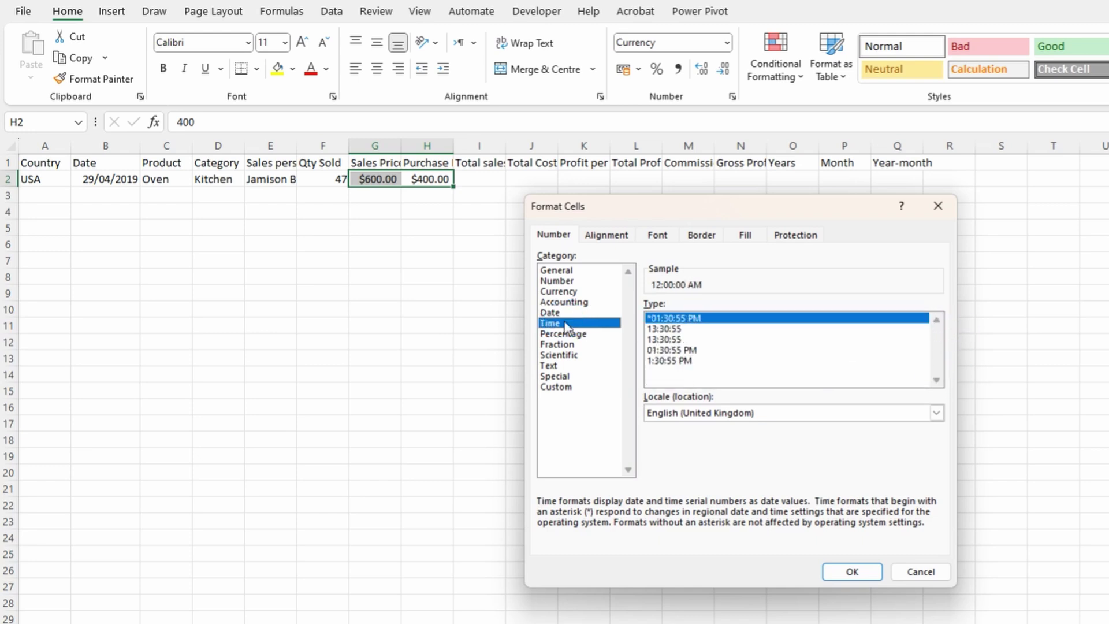
pyautogui.click(571, 335)
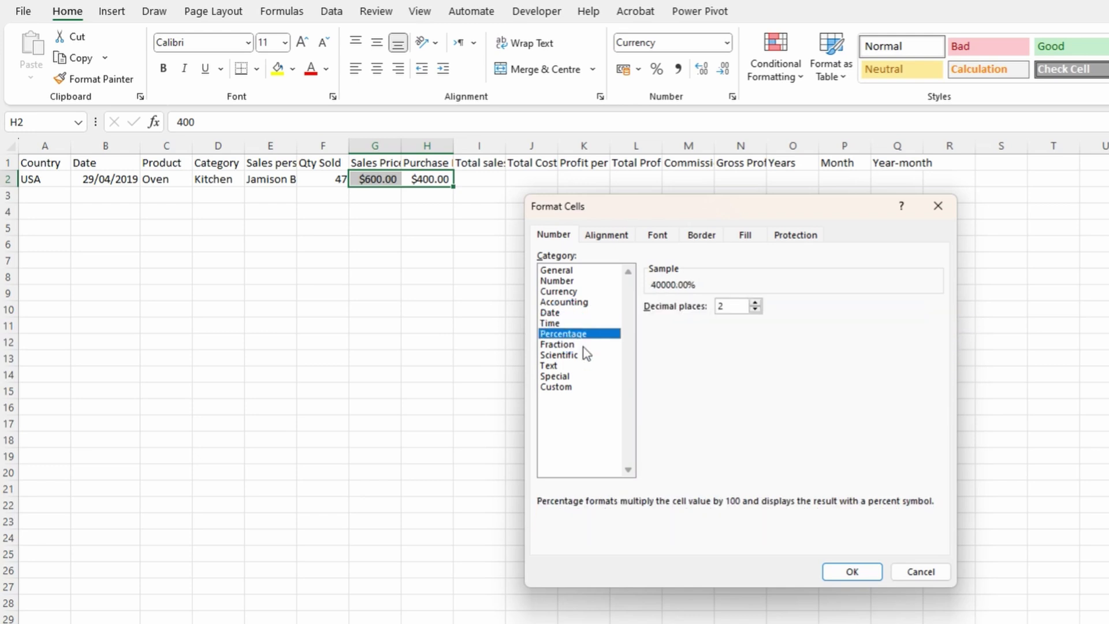
pyautogui.click(584, 347)
pyautogui.click(584, 356)
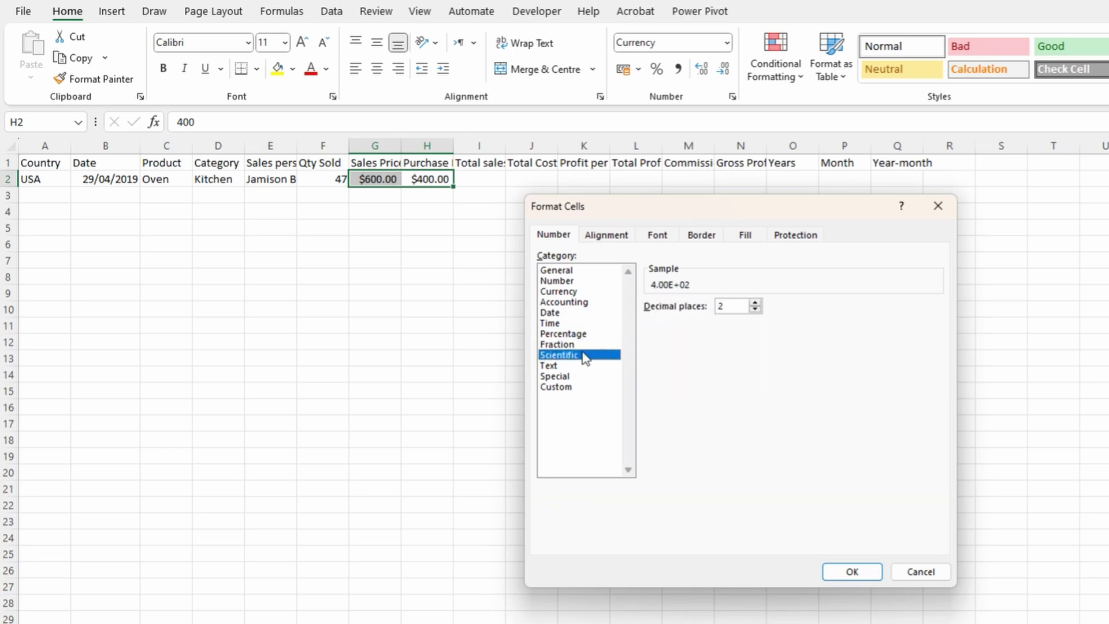
pyautogui.click(579, 368)
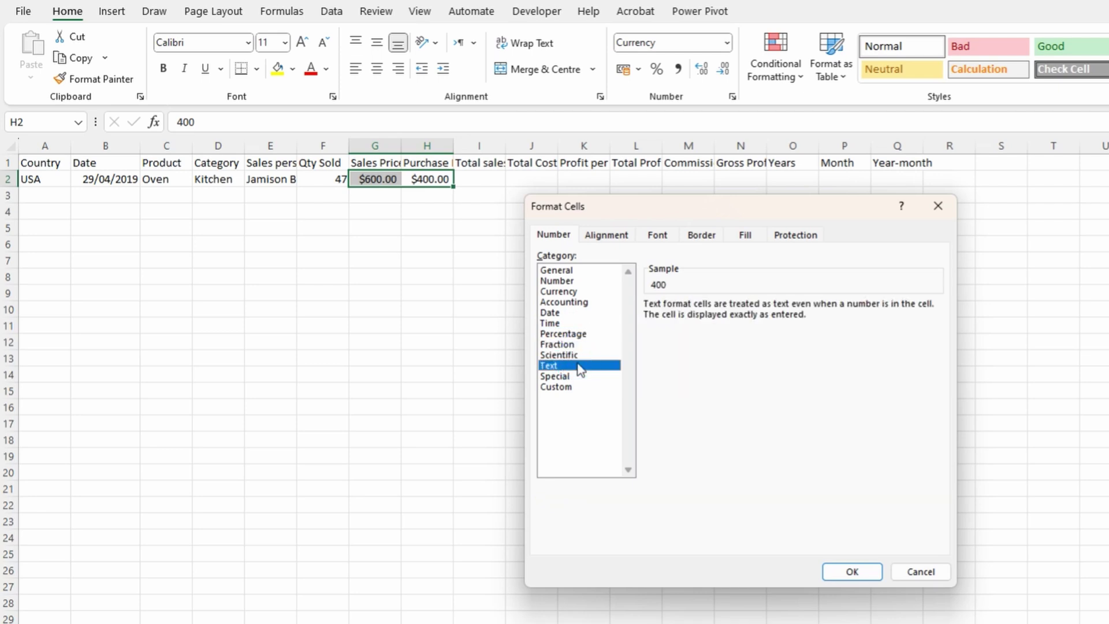
pyautogui.click(583, 376)
pyautogui.click(585, 386)
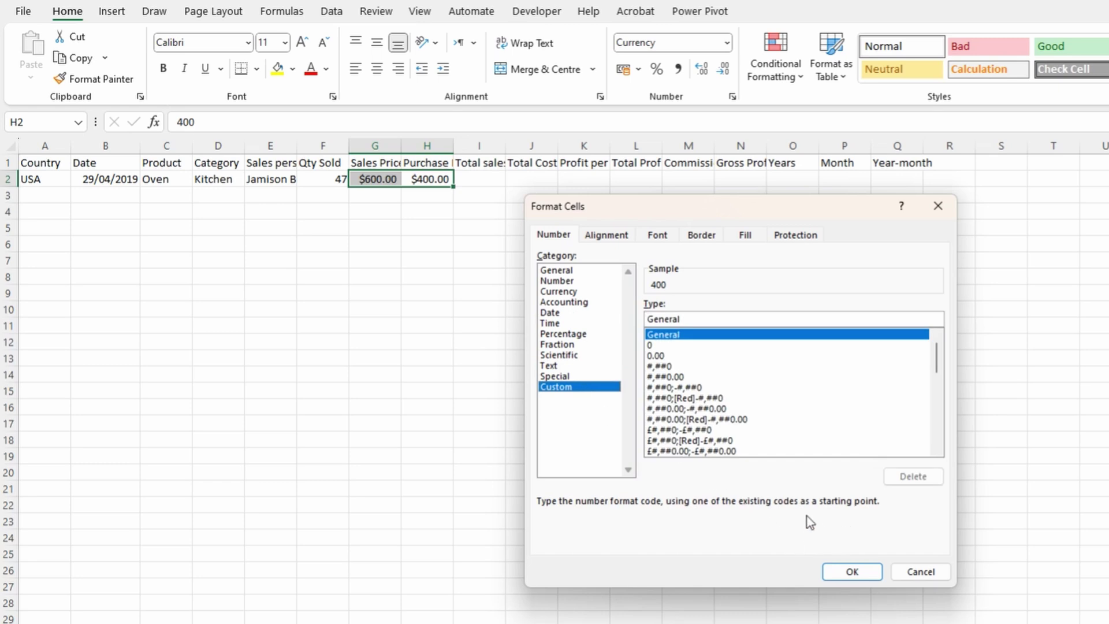
pyautogui.click(898, 567)
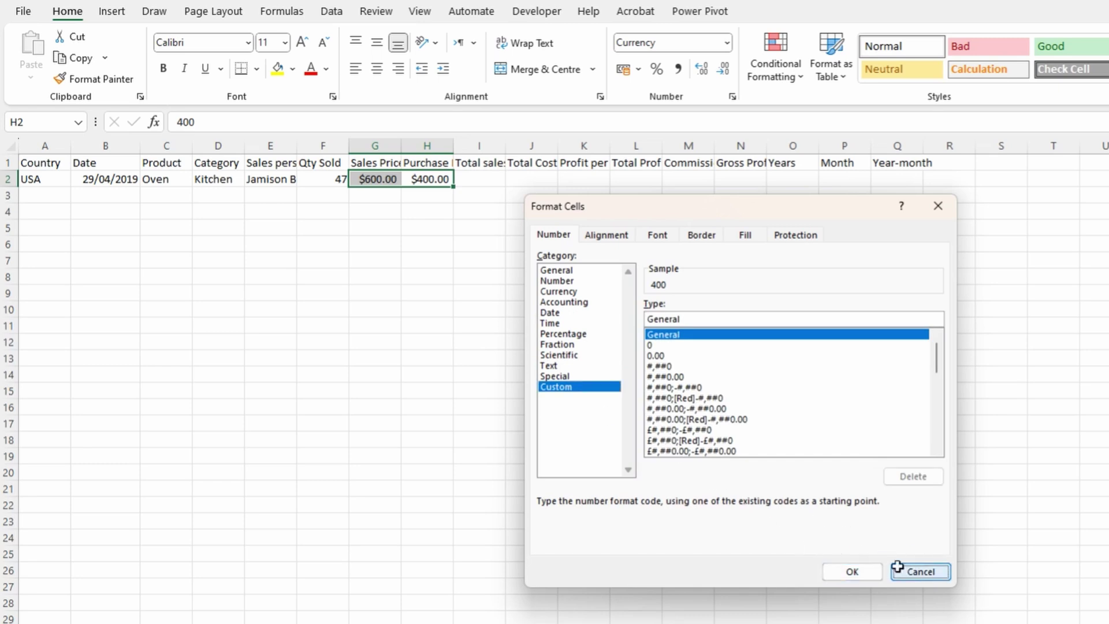